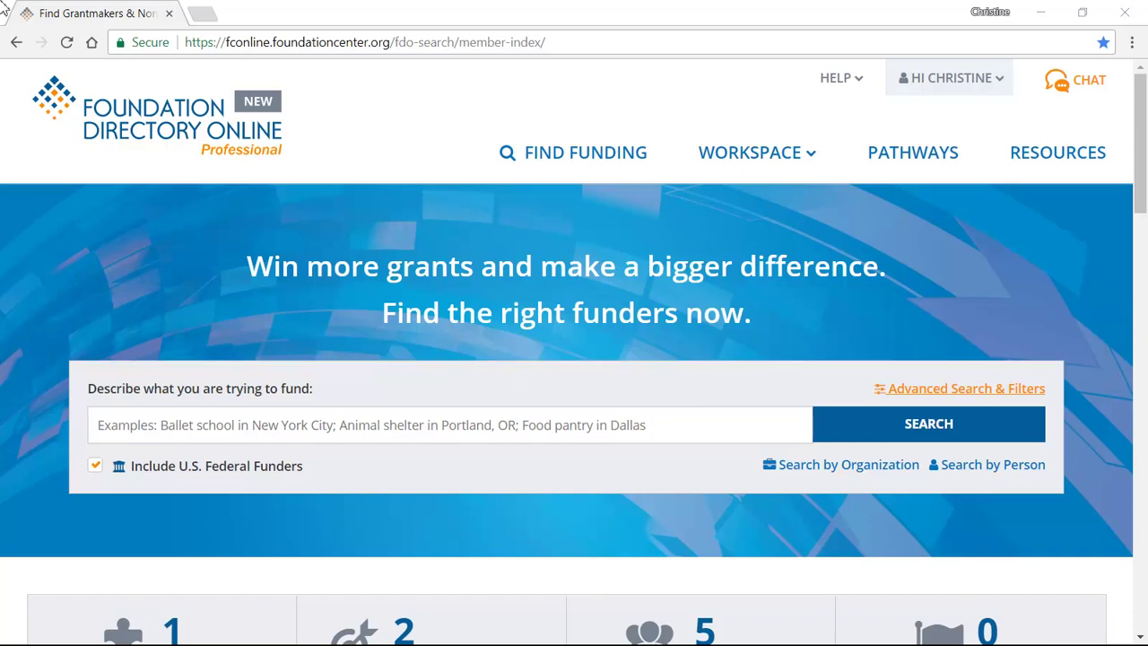
# - Open the advanced search and filters for describing what needs funding
pyautogui.click(900, 390)
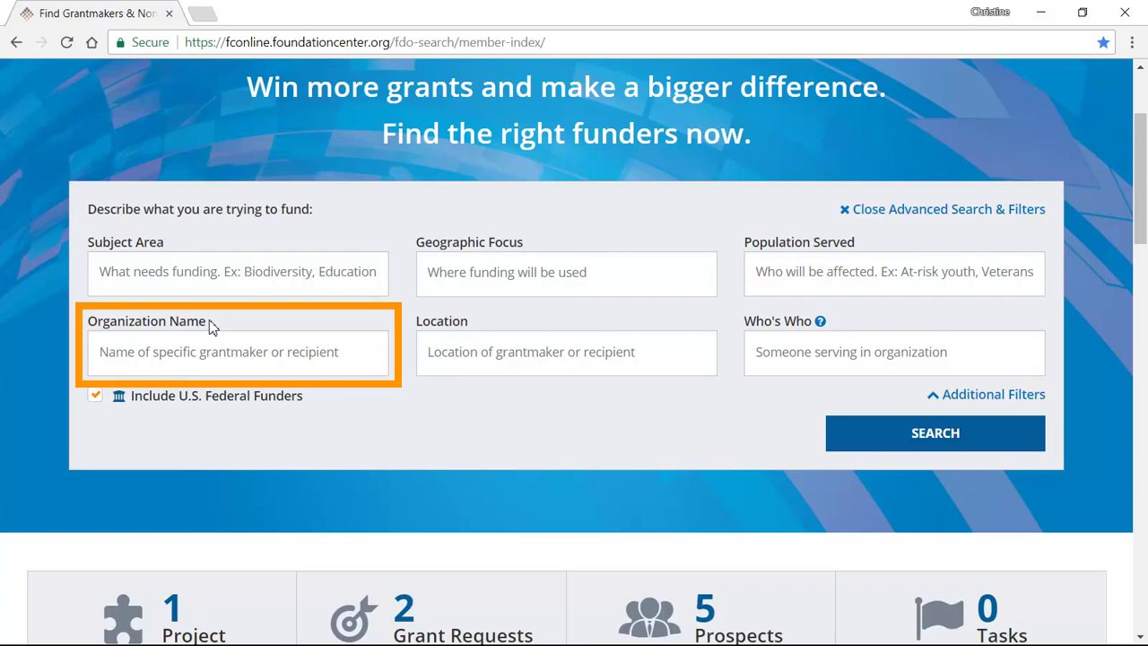
# - Filter the organization name by the Doe Fund recipients in New York City, NY and Philadelphia, PA, and remove both filters
pyautogui.write('Doe Fund')
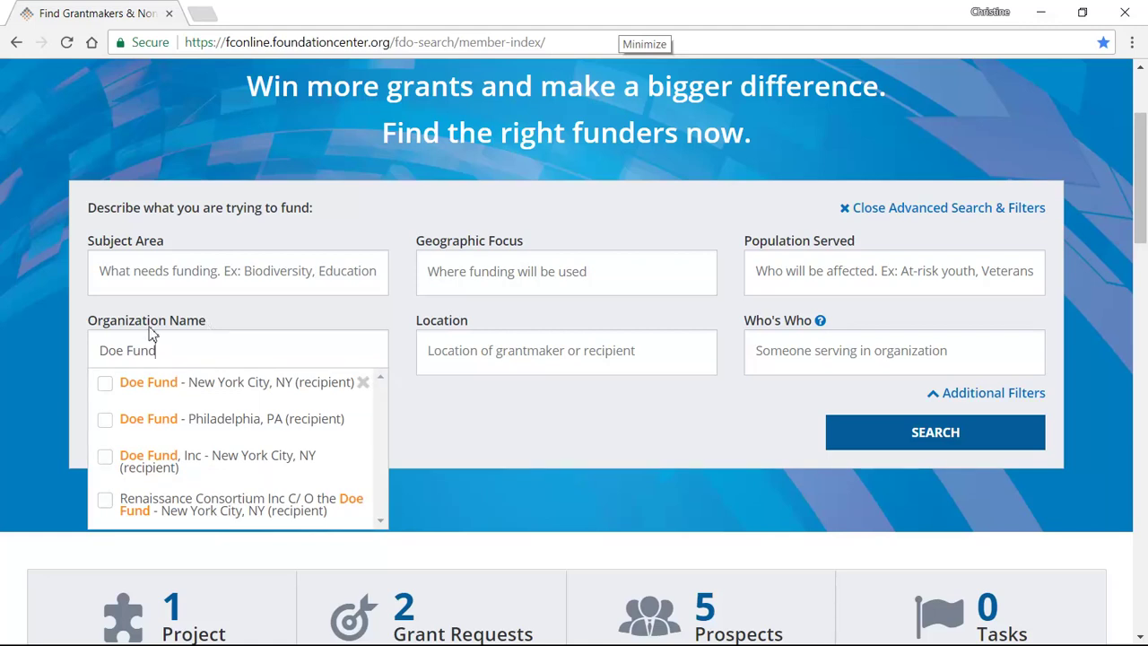
pyautogui.click(105, 383)
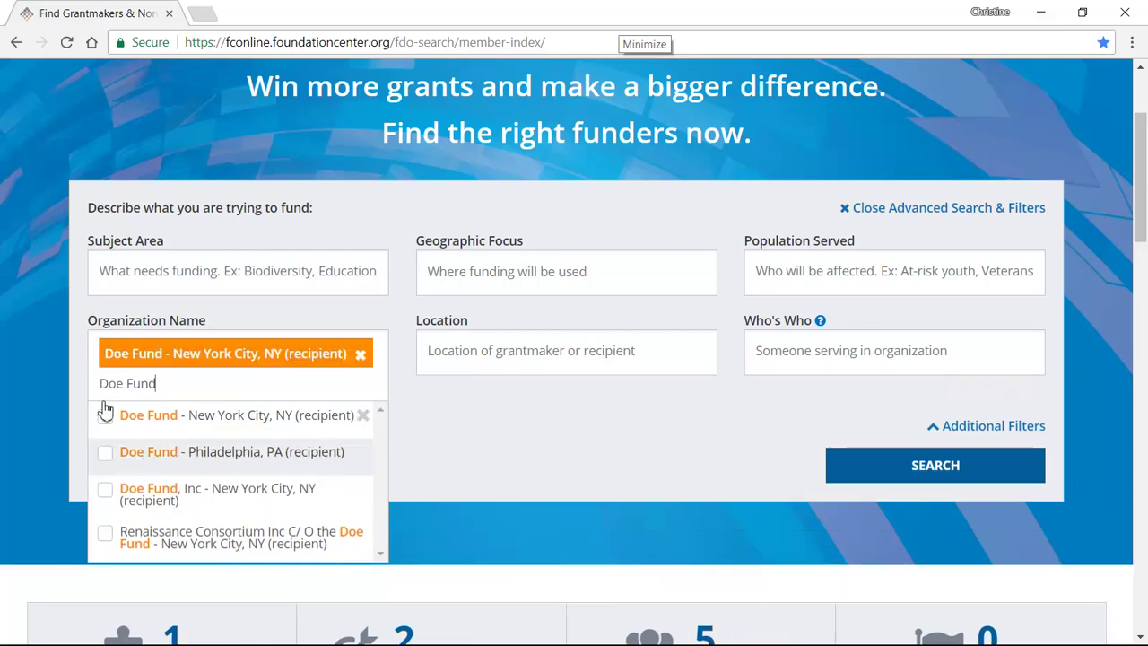
pyautogui.click(105, 452)
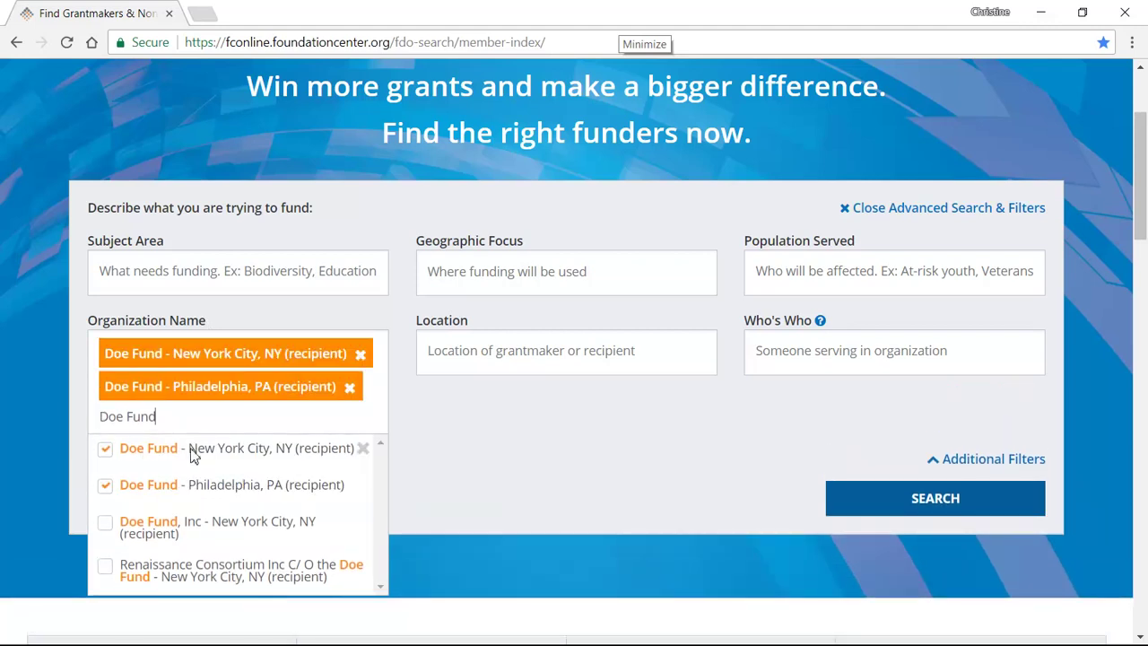
pyautogui.click(351, 392)
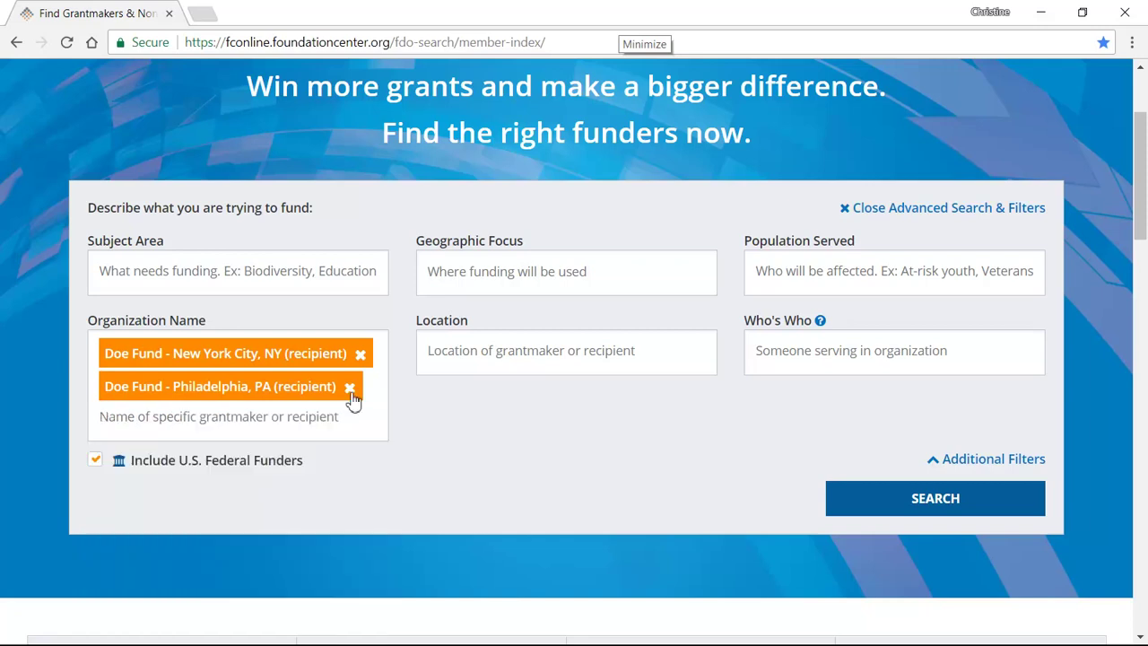
pyautogui.click(351, 387)
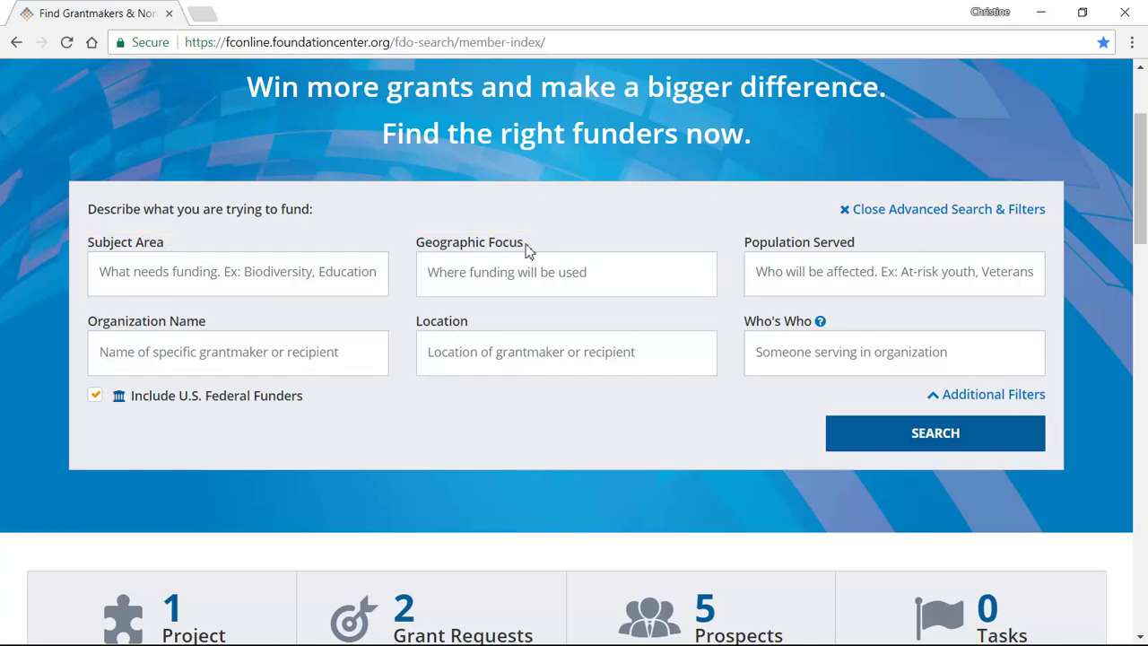
# - Set the subject area to Ballet, found within Dance under Performing arts
pyautogui.click(169, 246)
pyautogui.write('Ball')
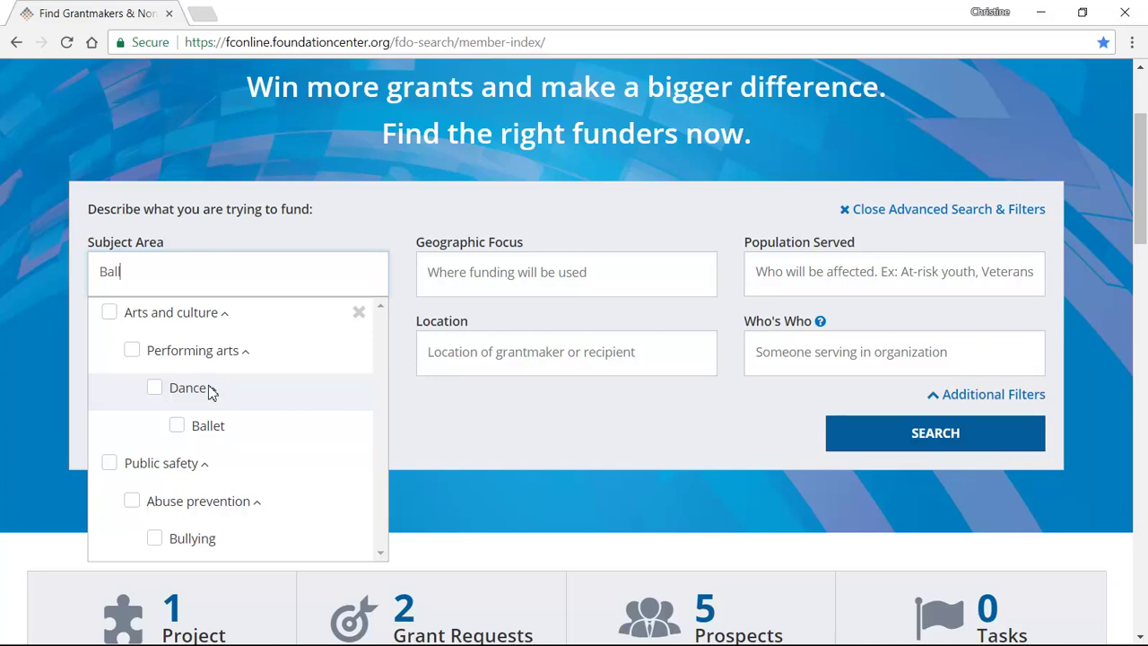
pyautogui.click(176, 427)
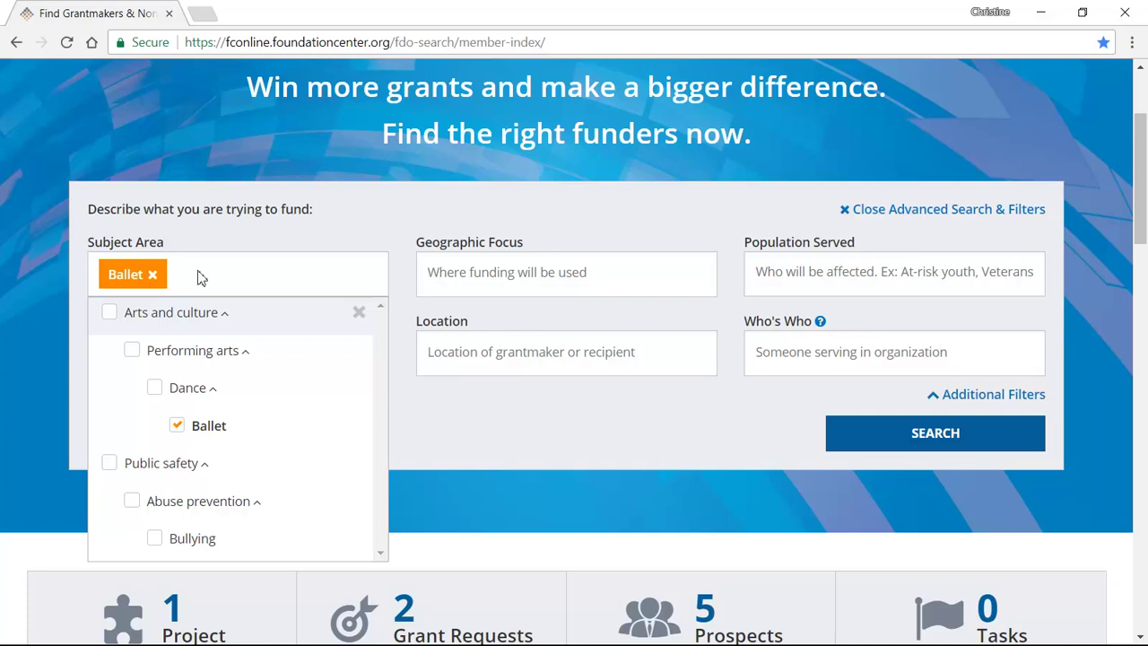
pyautogui.click(225, 319)
pyautogui.click(359, 313)
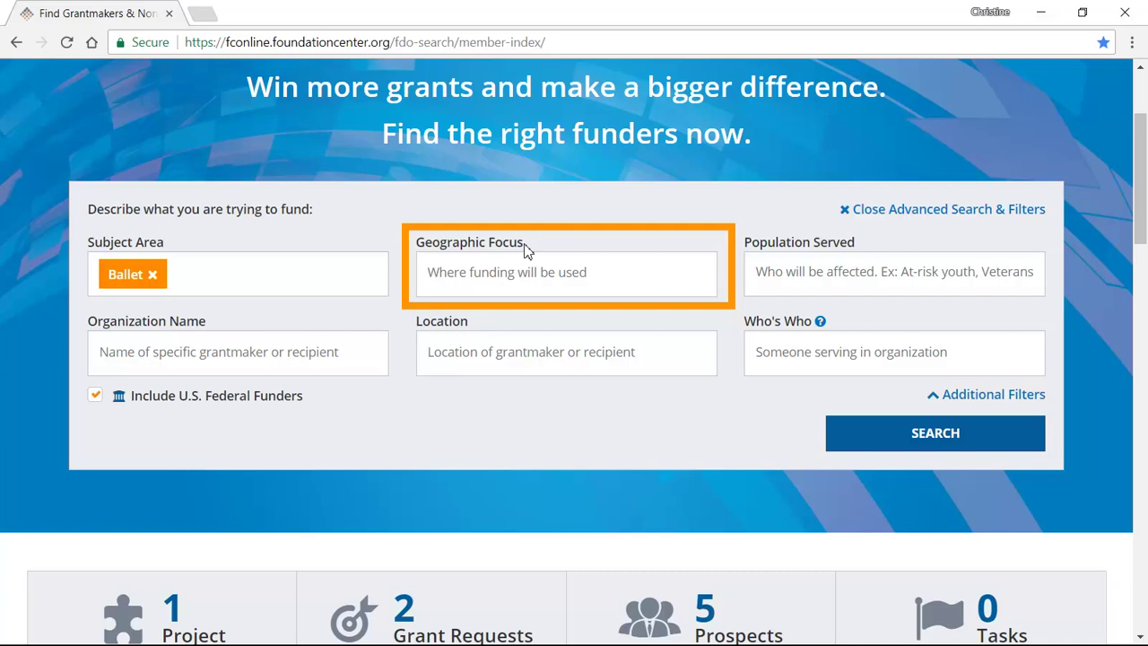
# - Set the geographic focus to New York City (New York, United States)
pyautogui.click(424, 273)
pyautogui.write('New Yor')
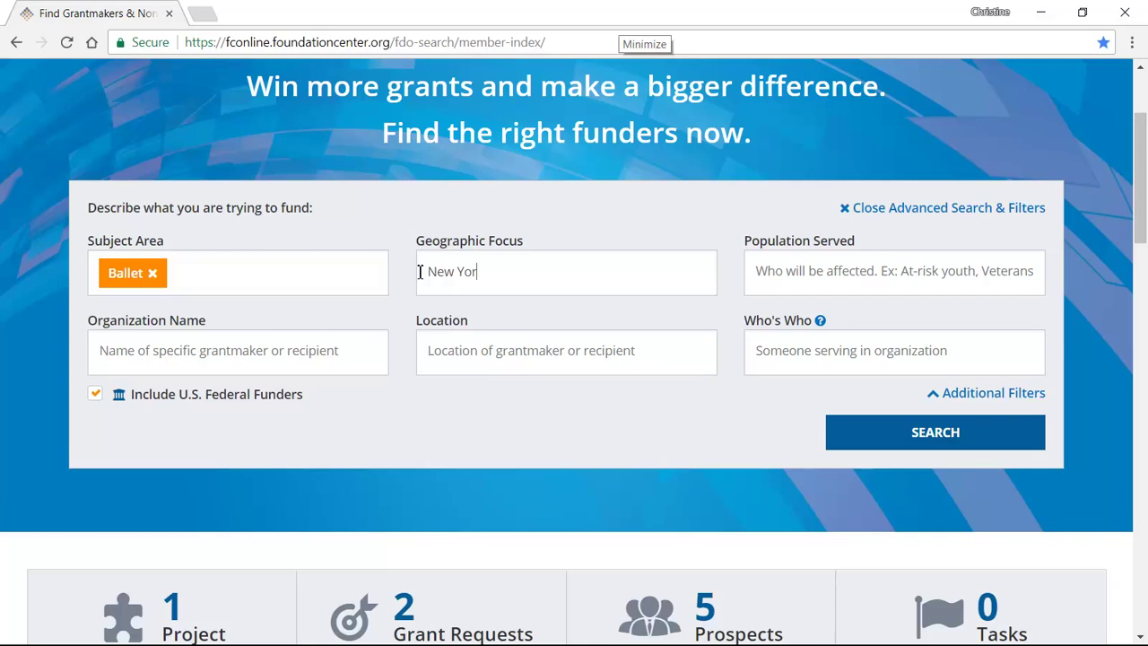
pyautogui.write('k')
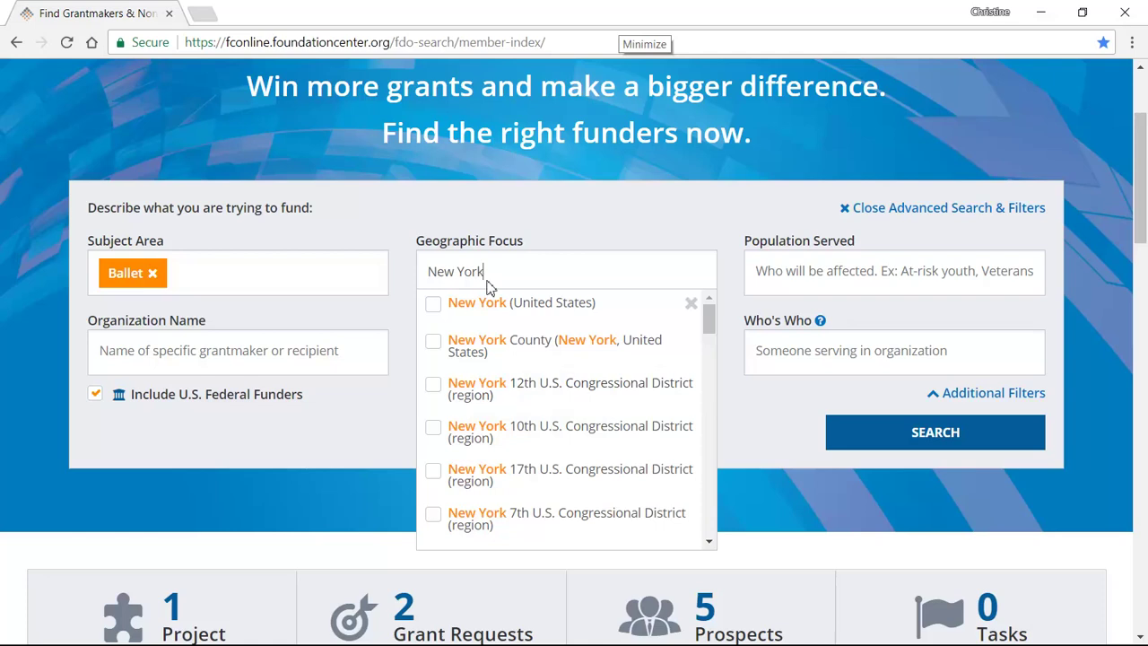
pyautogui.write('city')
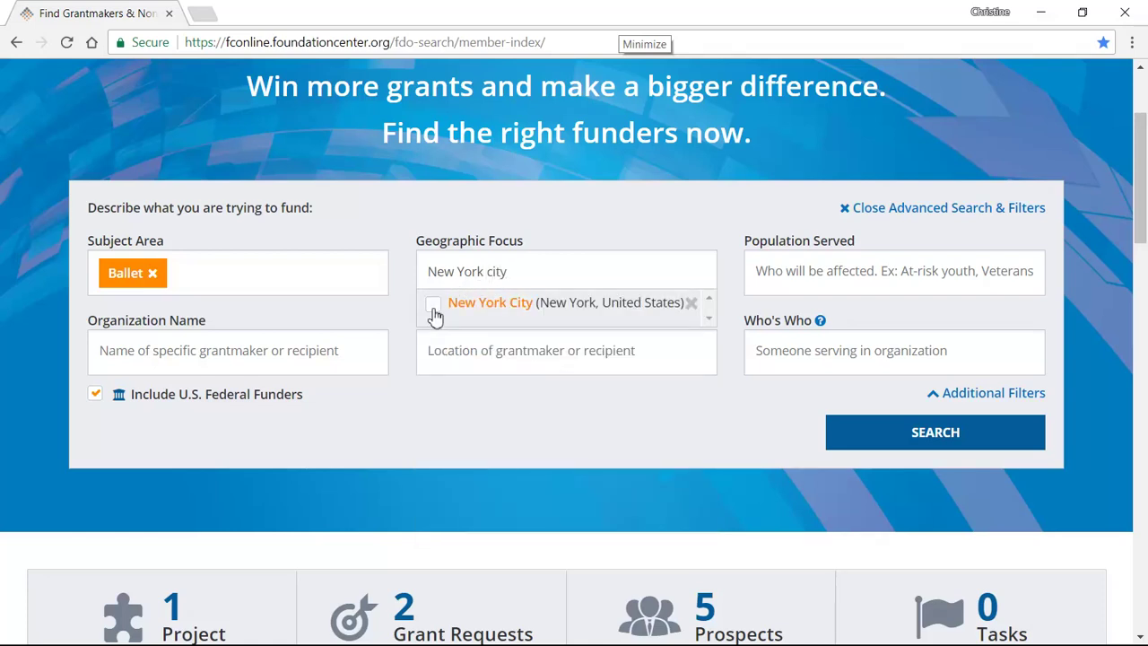
pyautogui.click(434, 309)
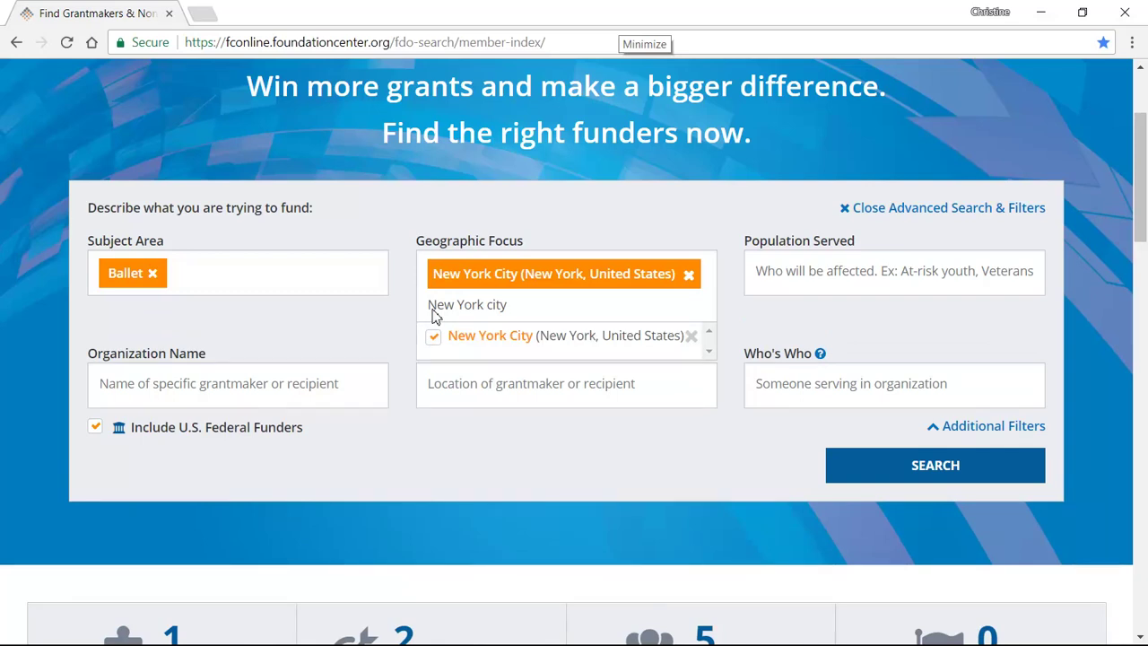
pyautogui.click(529, 241)
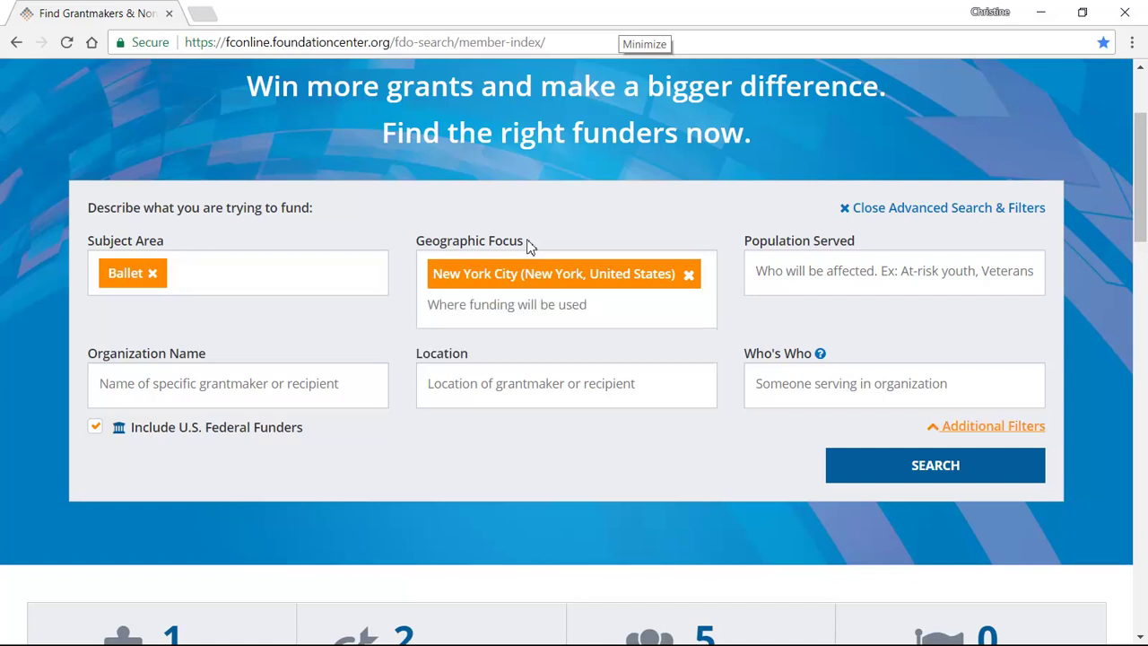
# - Run the search for ballet funding in New York City, review the results, and reopen the criteria for editing
pyautogui.click(967, 464)
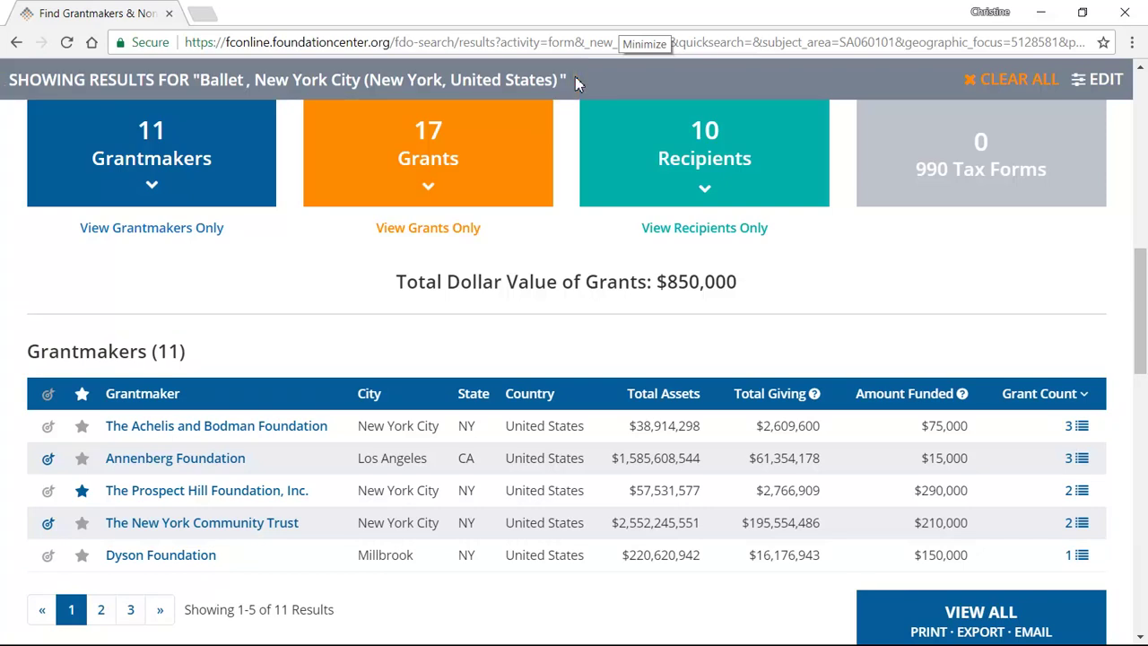
pyautogui.click(1095, 88)
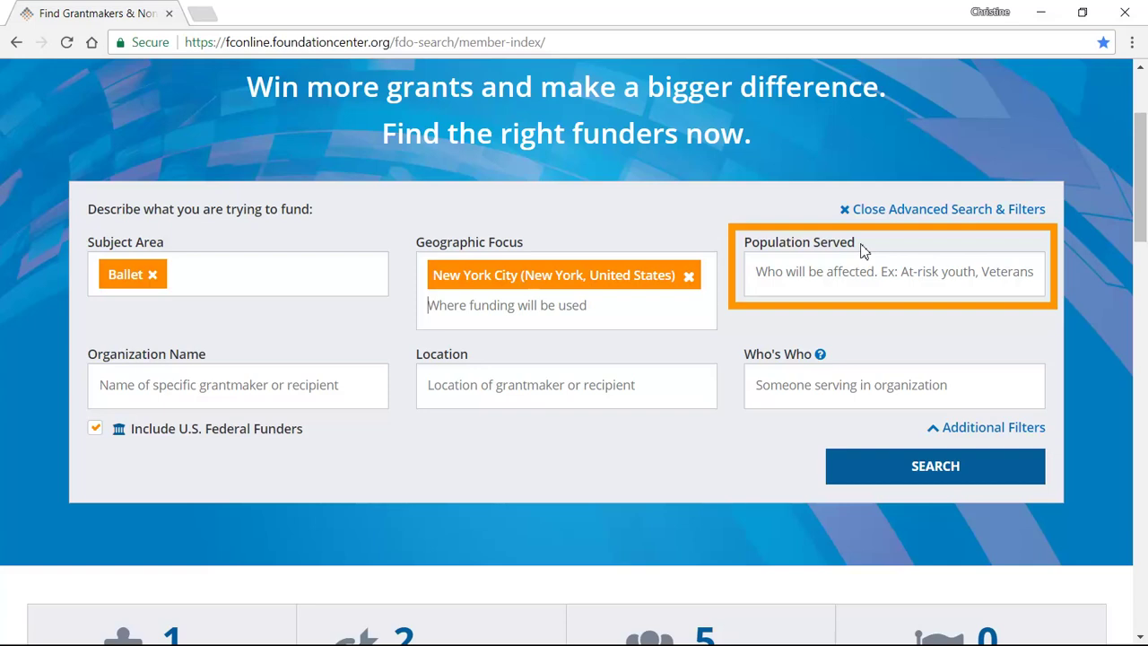
# - Examine the Age Groups categories offered for the population served, and close the list without a selection
pyautogui.click(753, 273)
pyautogui.click(852, 329)
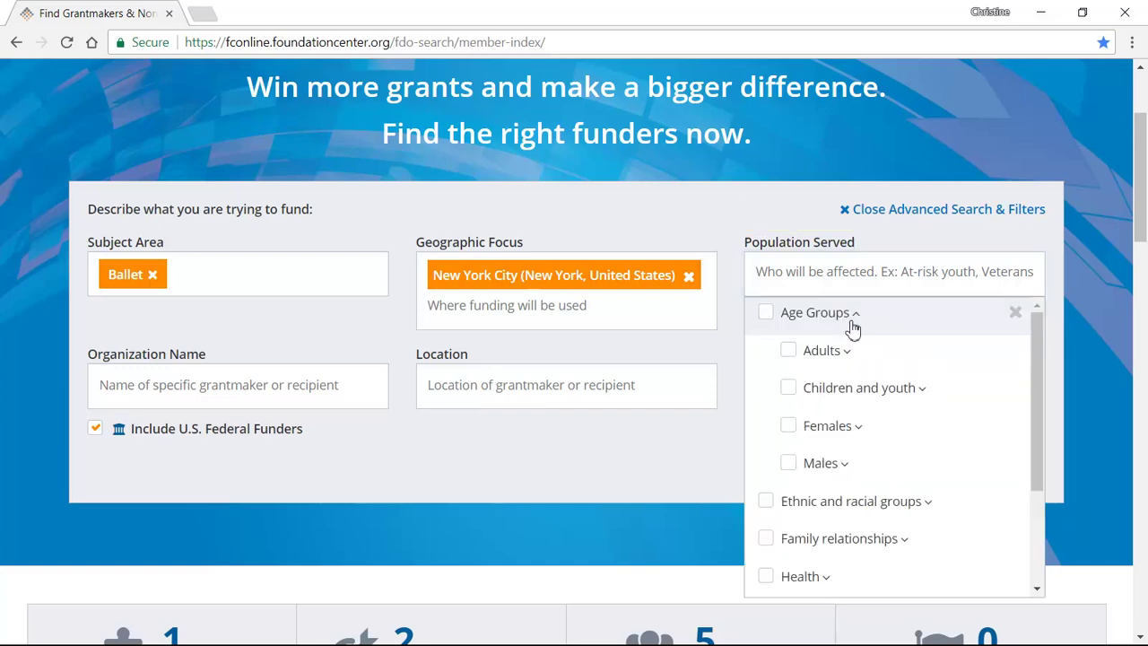
pyautogui.click(1015, 311)
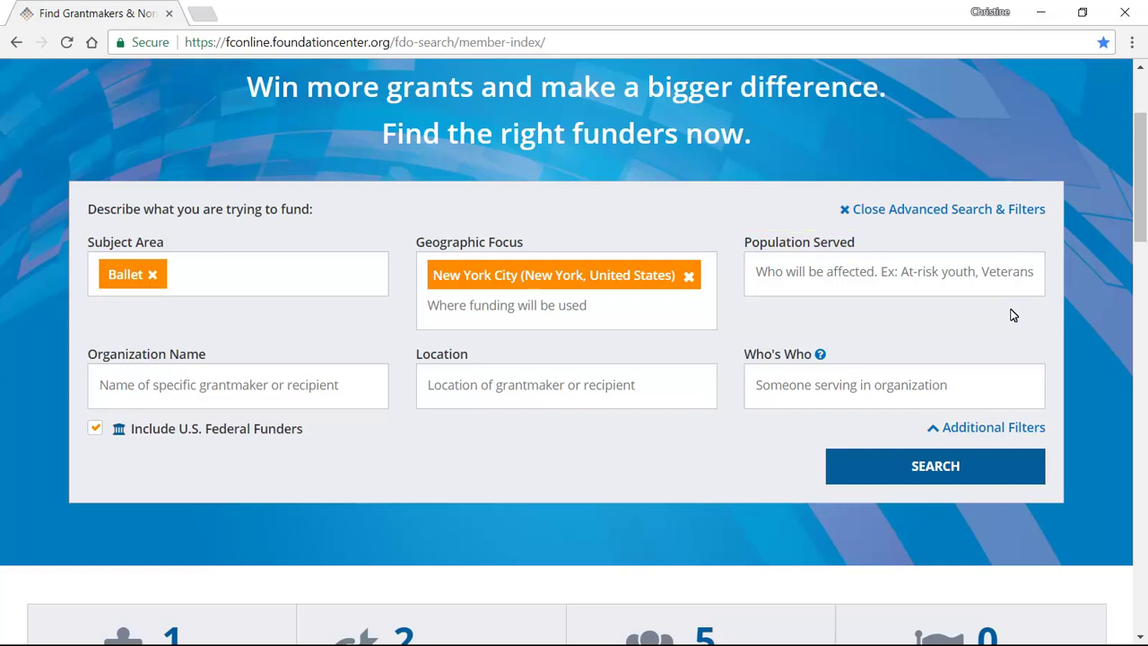
# - Look up a person by last and first name in the Who's Who filter, select the match, and remove it
pyautogui.click(749, 386)
pyautogui.write('Blank')
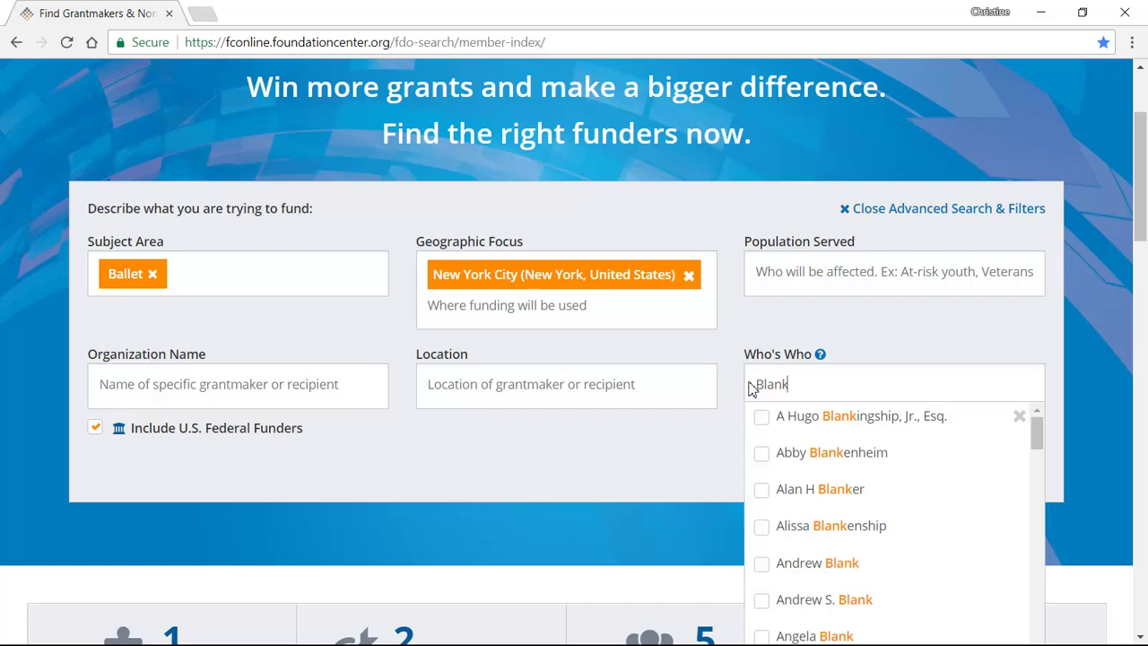
pyautogui.write(', Art')
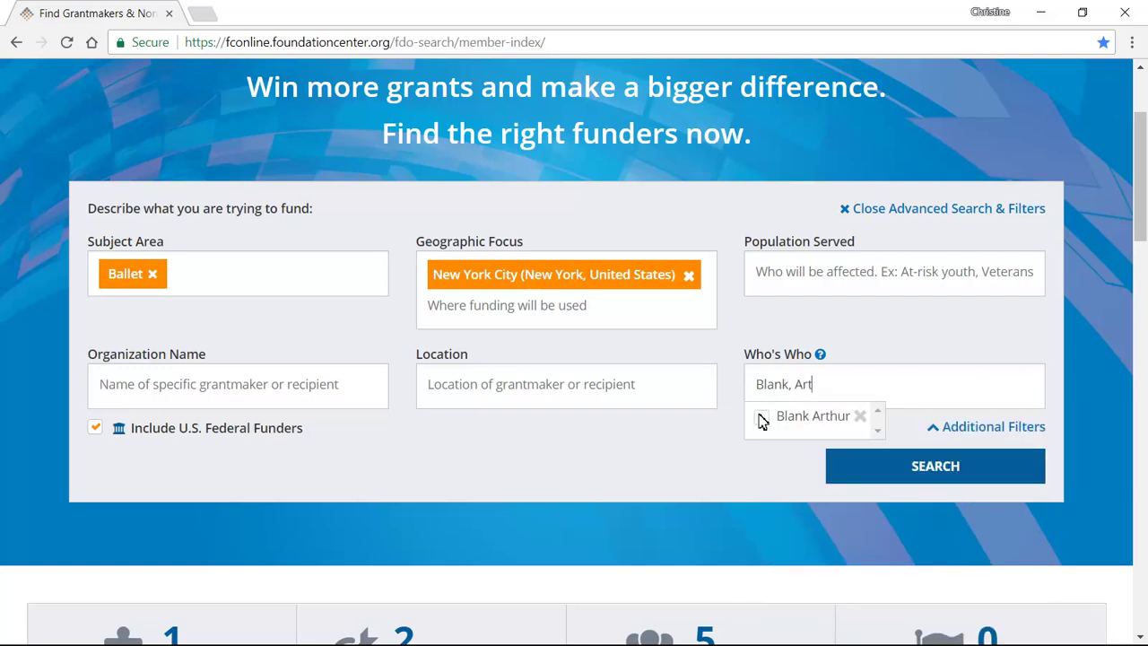
pyautogui.click(762, 422)
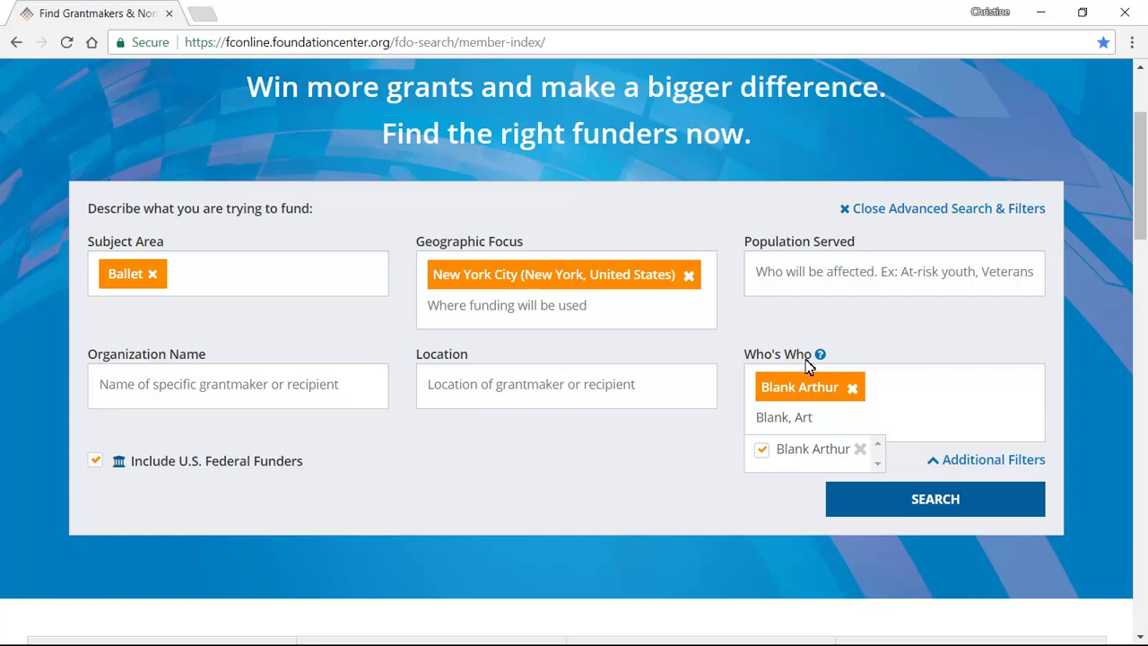
pyautogui.click(853, 388)
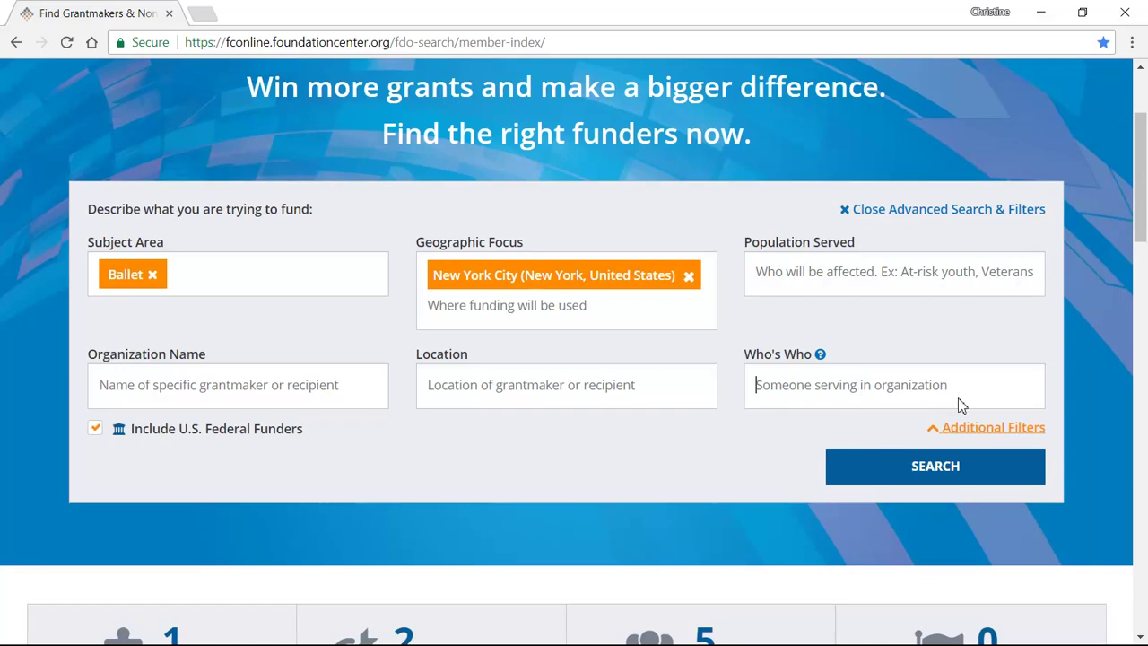
# - Show the additional filters and set the support strategy to Capital and infrastructure
pyautogui.click(989, 429)
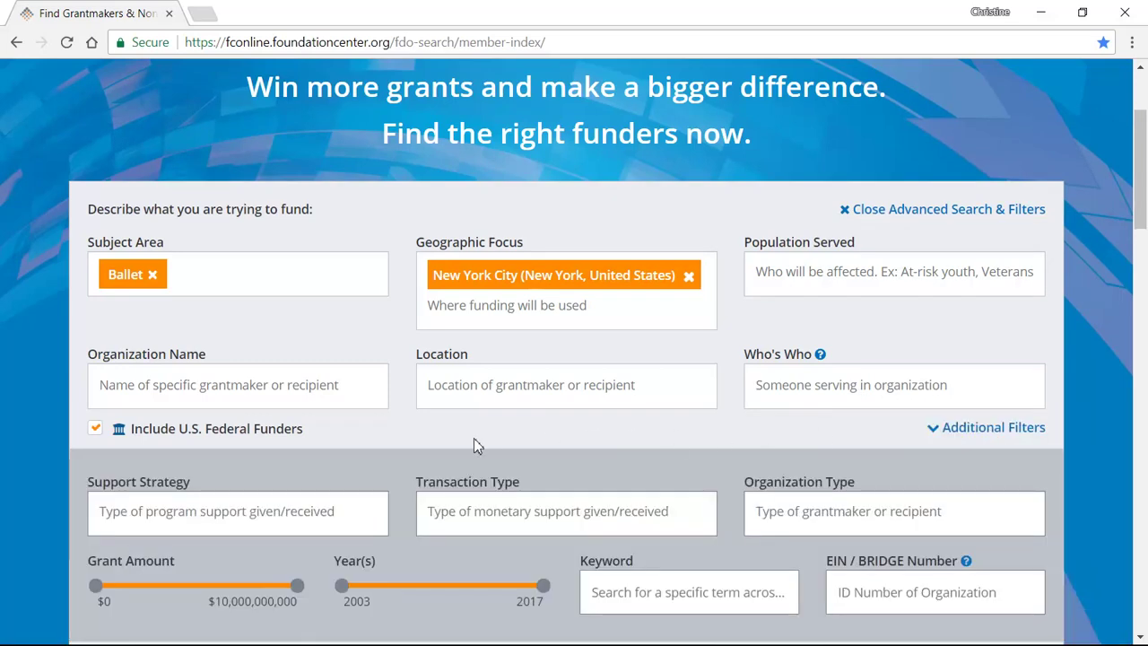
pyautogui.click(198, 510)
pyautogui.write('Building')
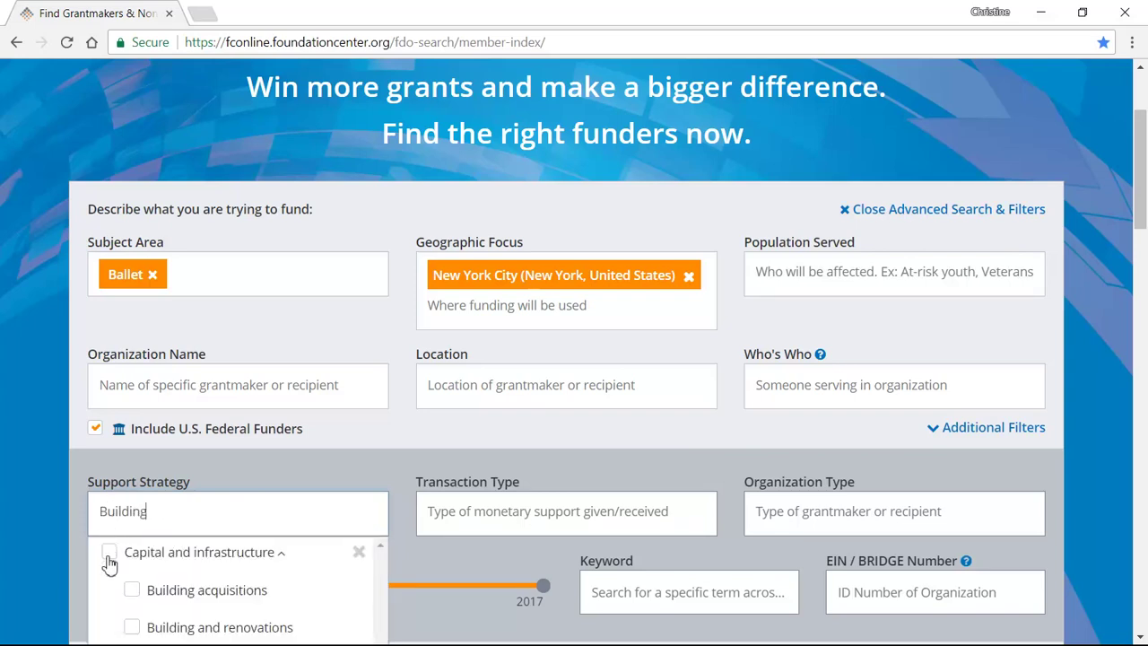
pyautogui.click(107, 555)
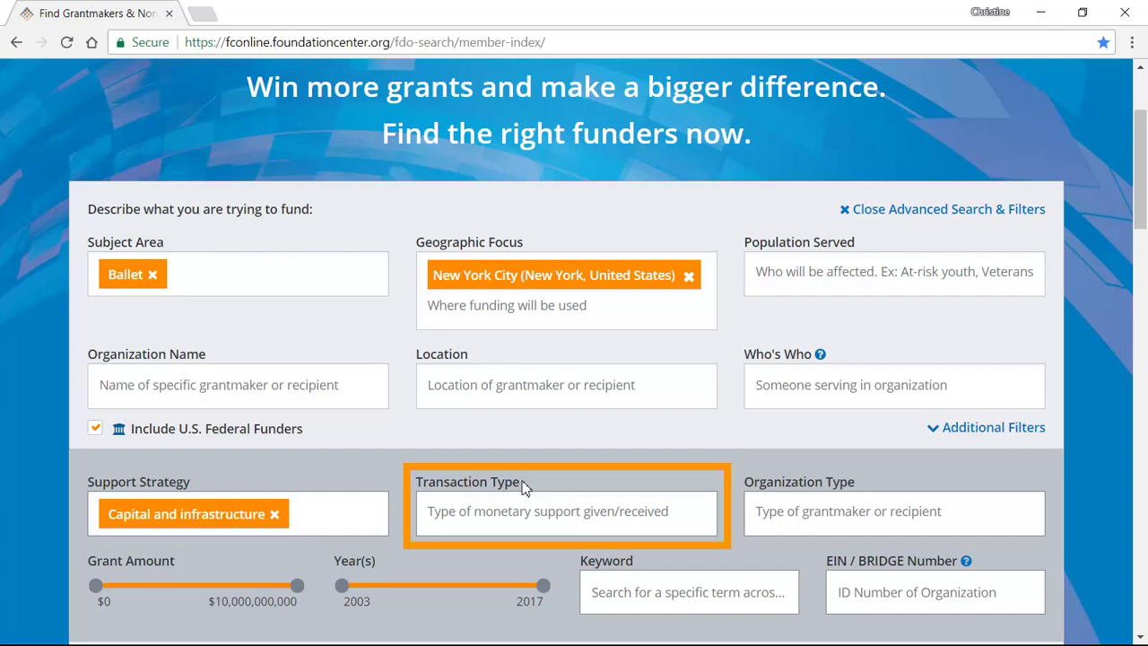
# - Set the transaction types to Employee volunteer services and In-kind gifts
pyautogui.click(508, 516)
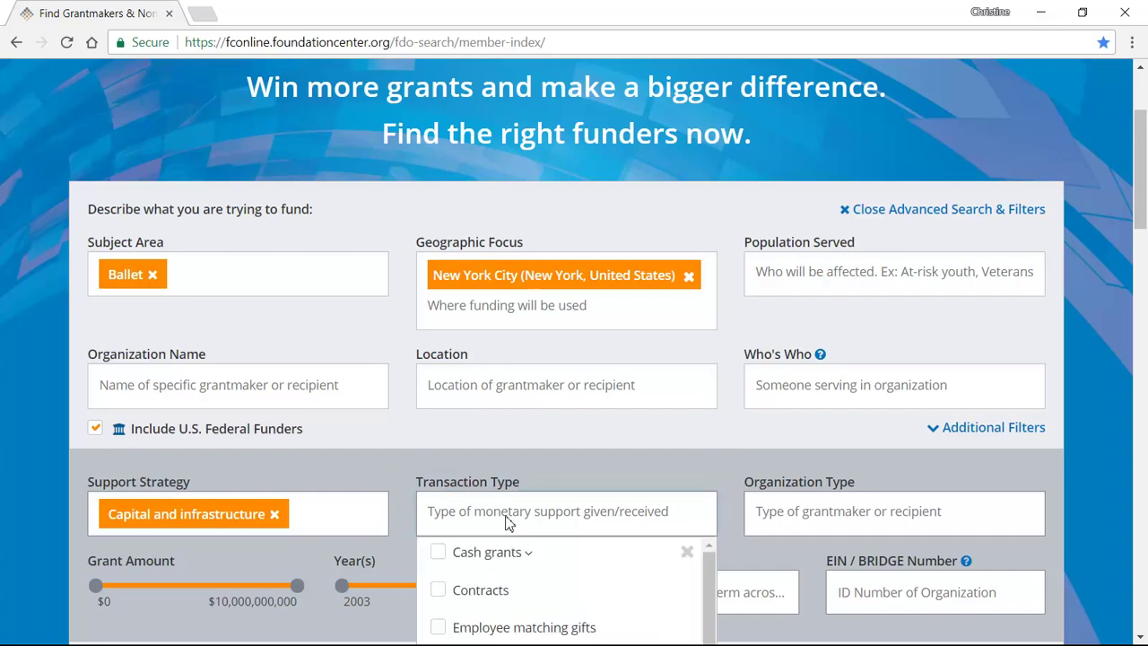
pyautogui.scroll(-2, 508, 523)
pyautogui.scroll(-2, 443, 520)
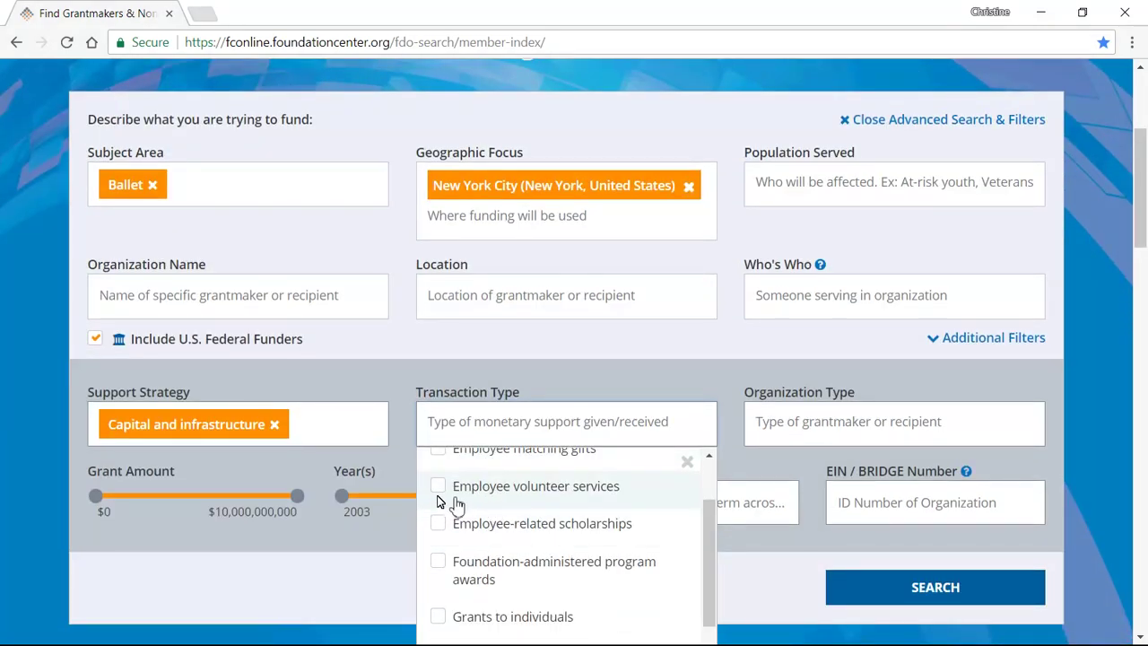
pyautogui.click(439, 489)
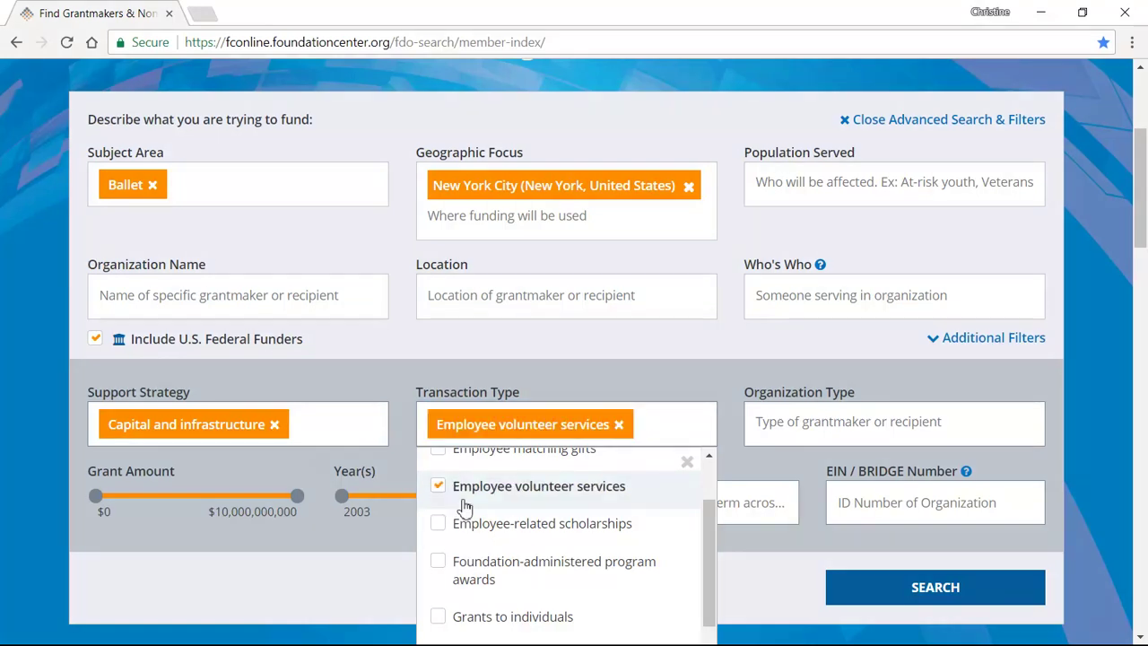
pyautogui.scroll(-5, 465, 508)
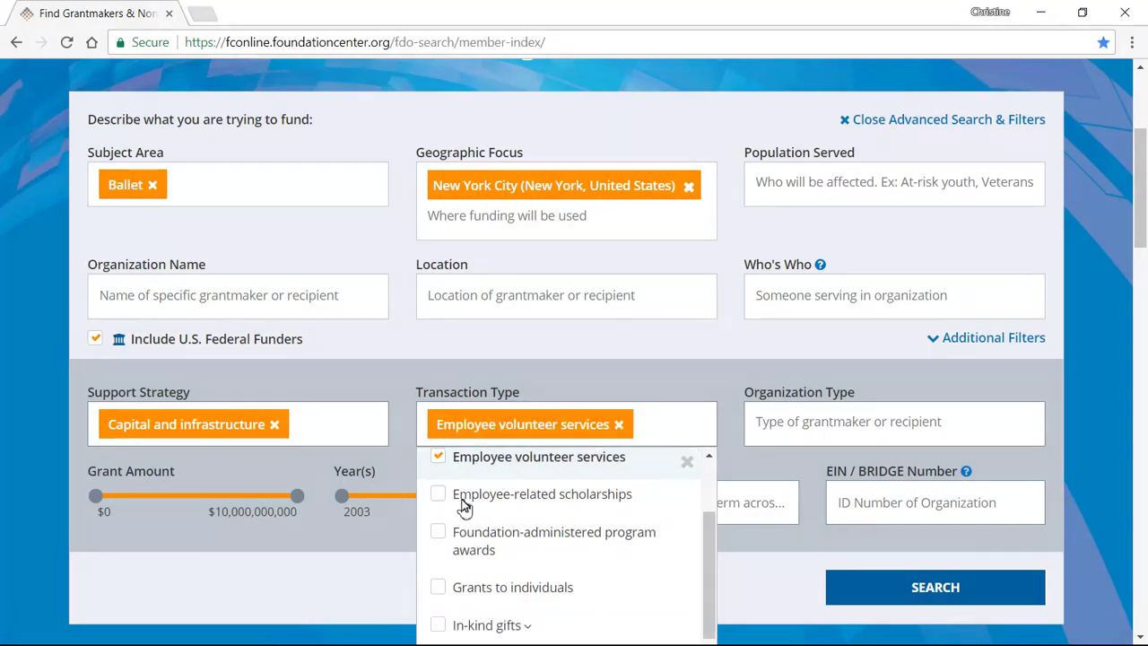
pyautogui.click(441, 477)
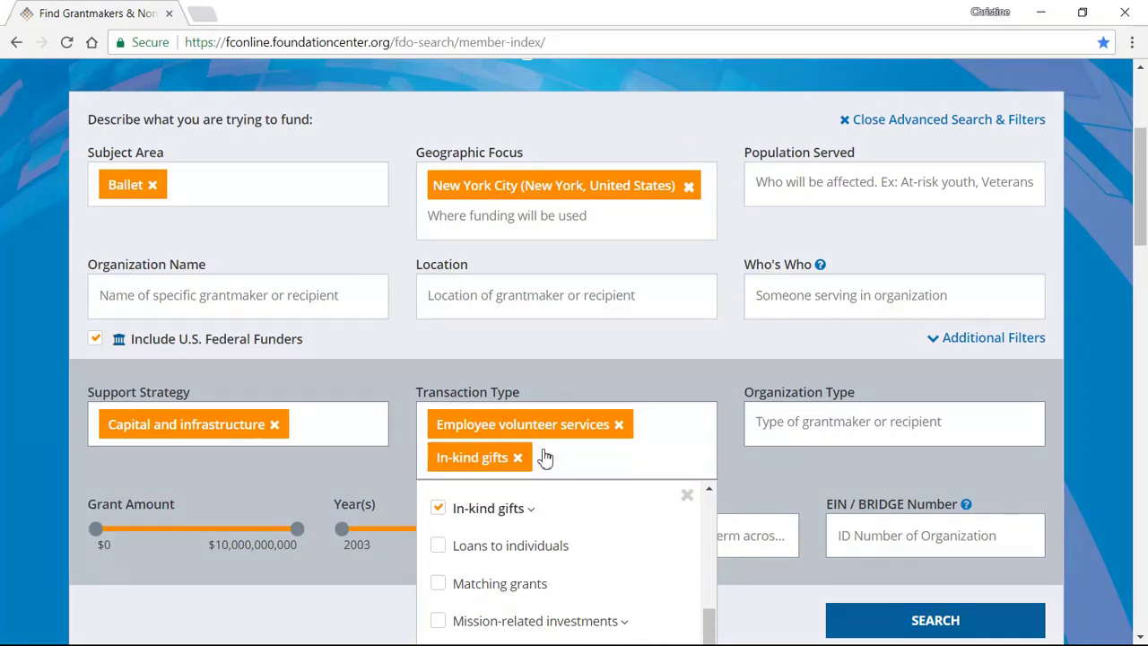
pyautogui.click(686, 497)
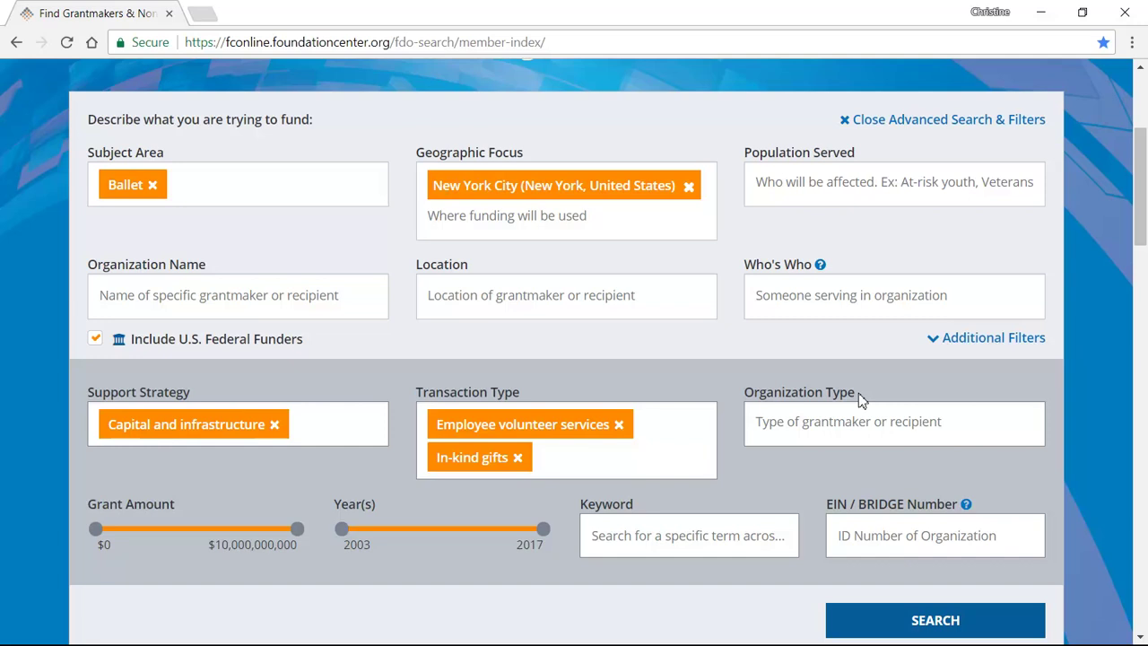
# - Set the organization type to Governments and agencies, including all its subcategories
pyautogui.click(759, 425)
pyautogui.scroll(-2, 769, 498)
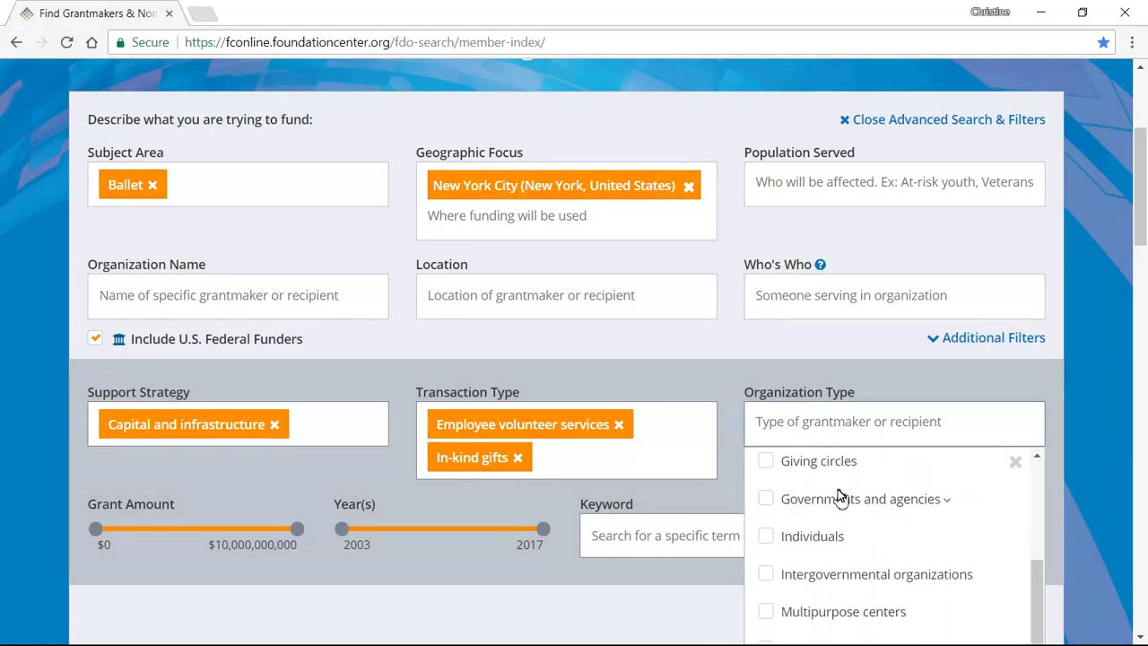
pyautogui.click(949, 503)
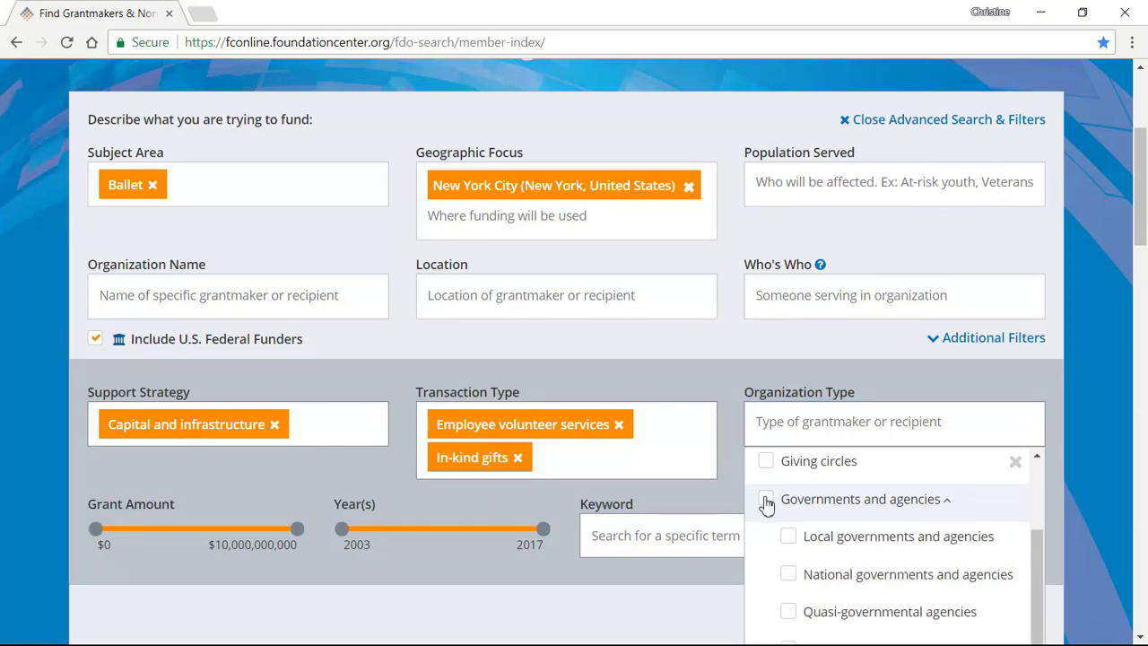
pyautogui.click(765, 499)
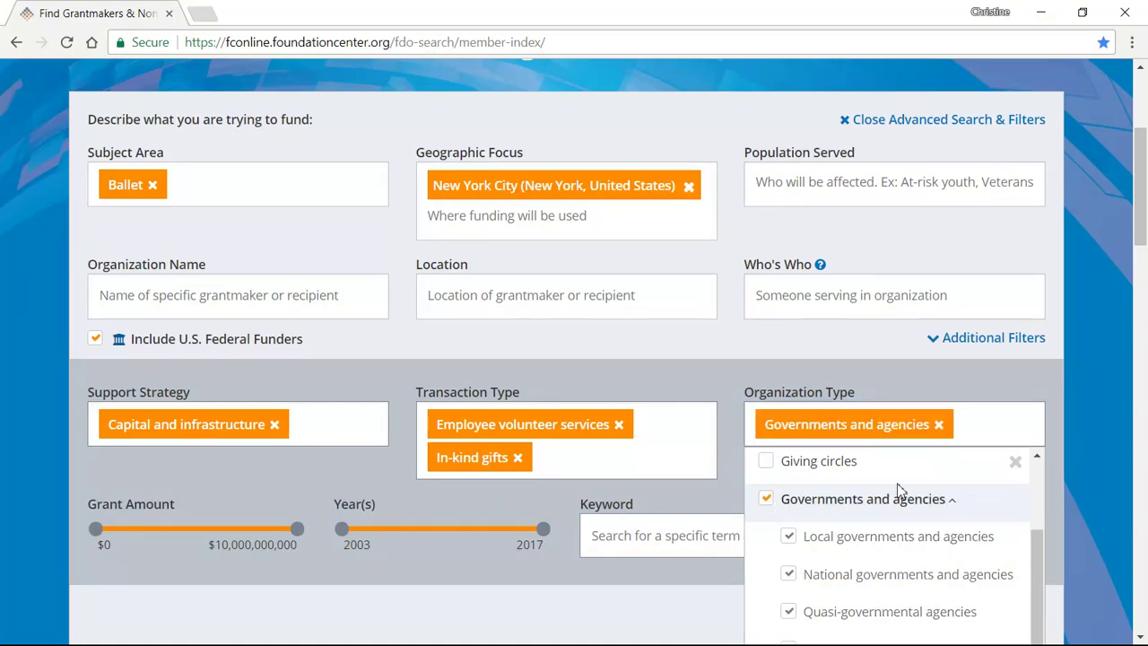
pyautogui.click(1015, 460)
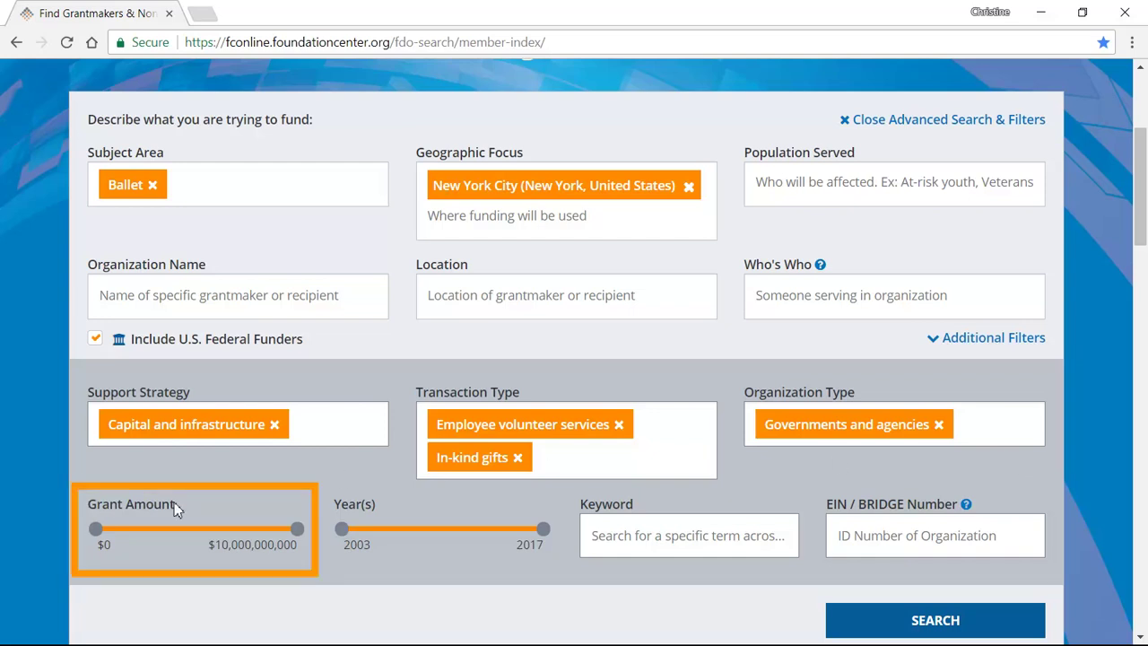
# - Set the minimum grant amount to $50,000
pyautogui.click(141, 544)
pyautogui.press('BackSpace')
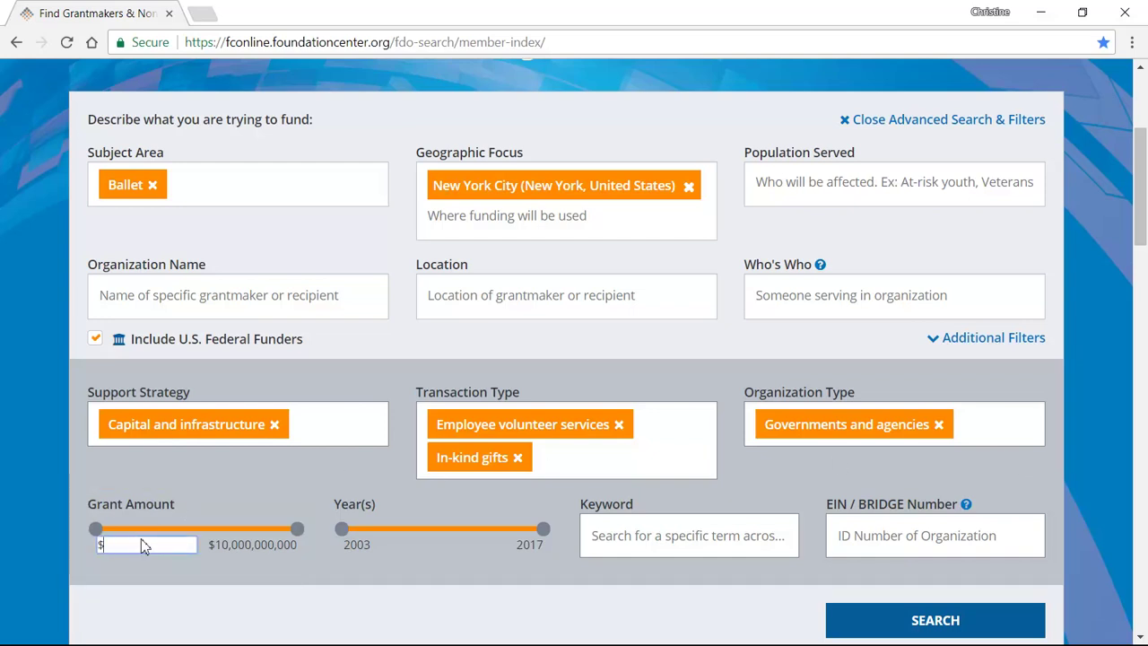
pyautogui.write('50,000')
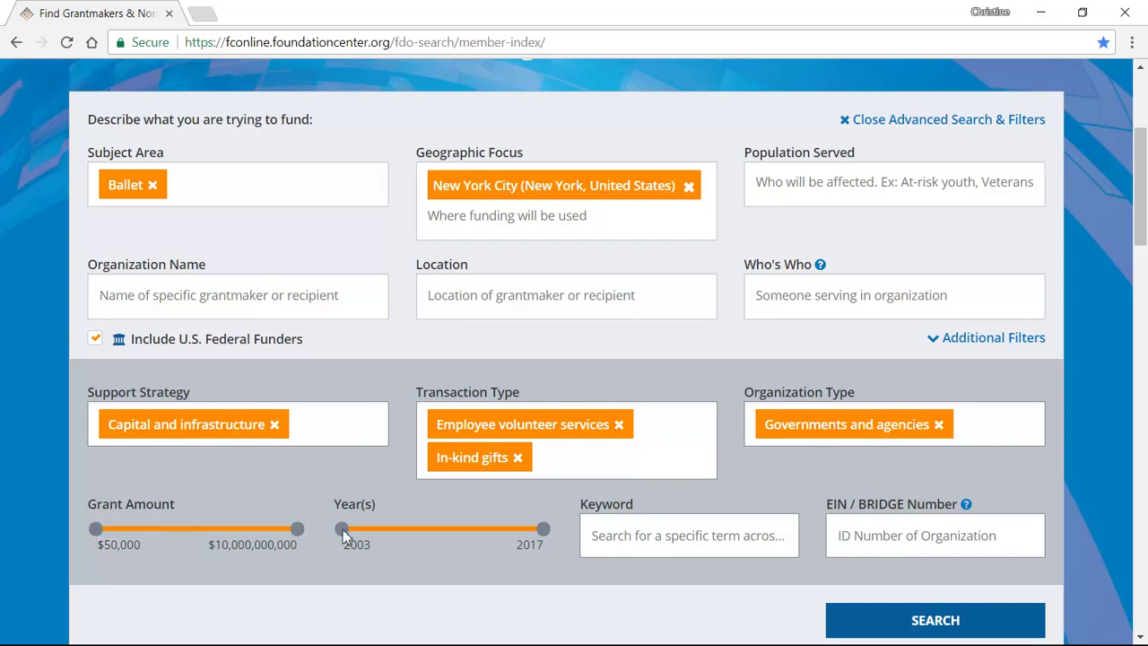
# - Set the start of the year range to 2011 and exclude U.S. federal funders from the search
pyautogui.moveTo(343, 529); pyautogui.dragTo(458, 531)
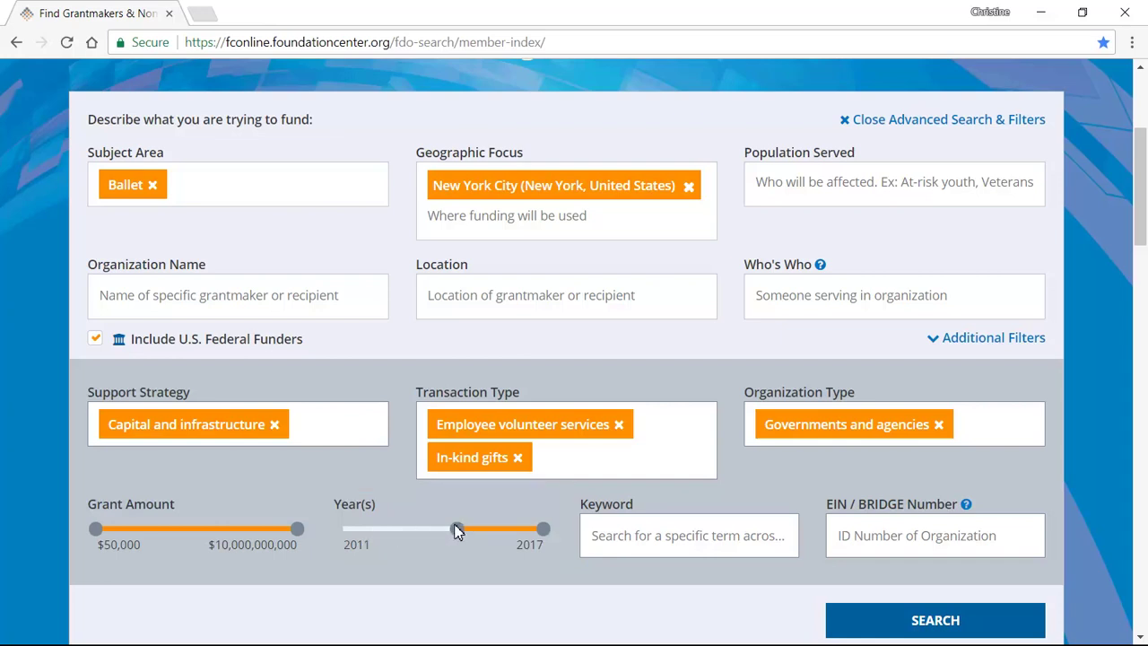
pyautogui.click(531, 544)
pyautogui.click(95, 340)
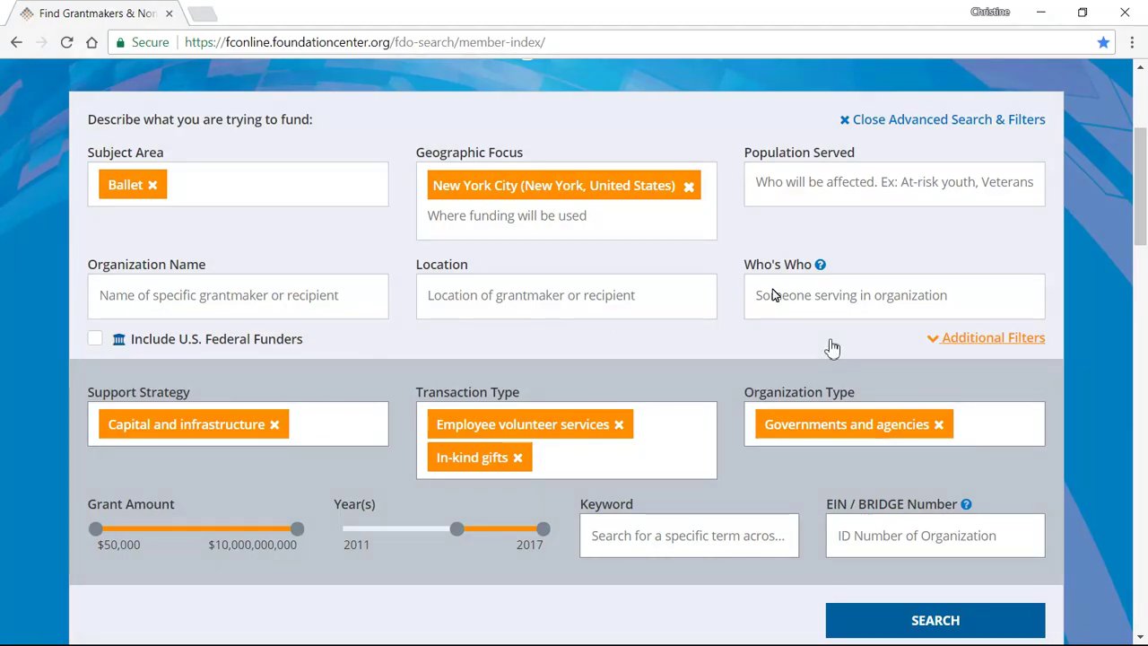
# - Show the site's help options for FAQs and contacting support
pyautogui.scroll(3, 828, 347)
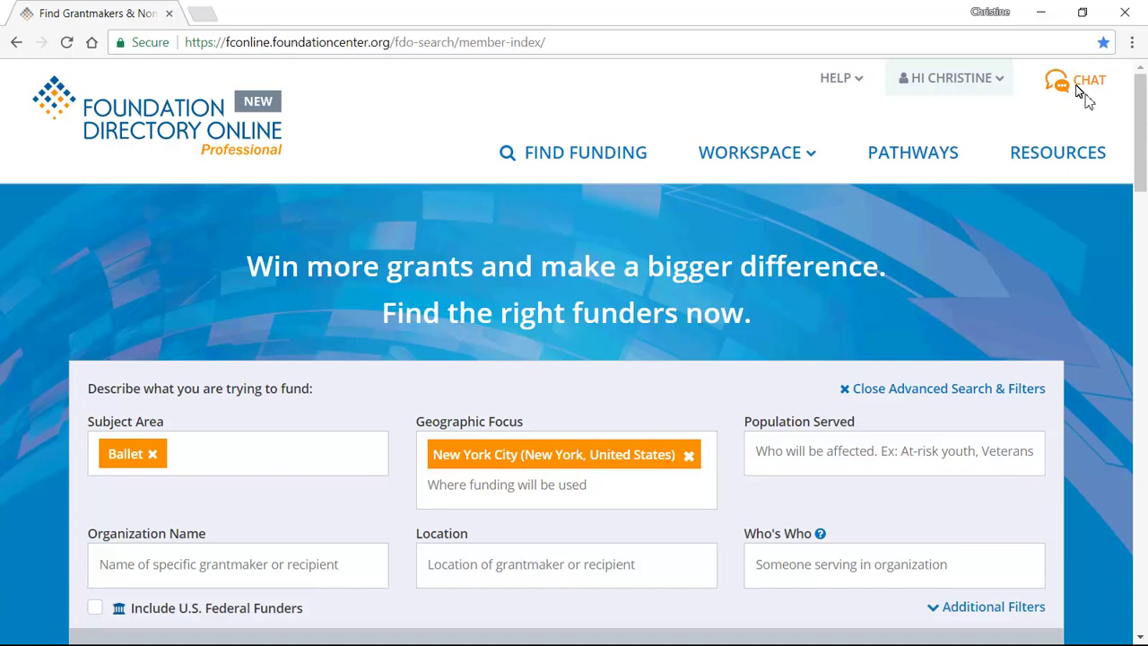
pyautogui.click(850, 82)
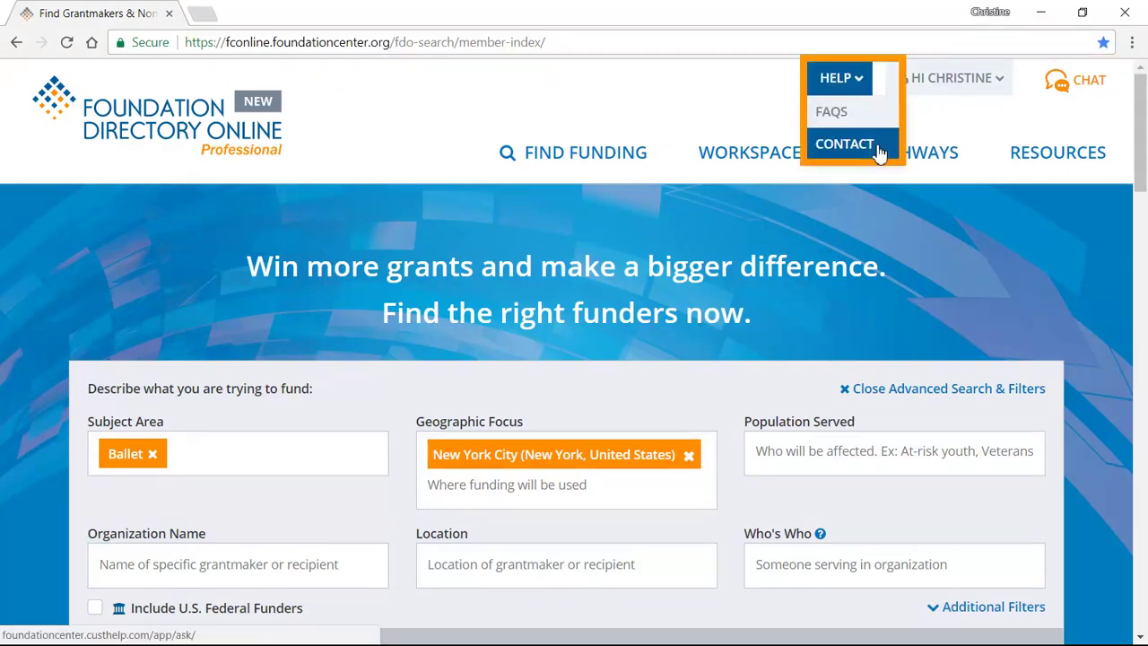